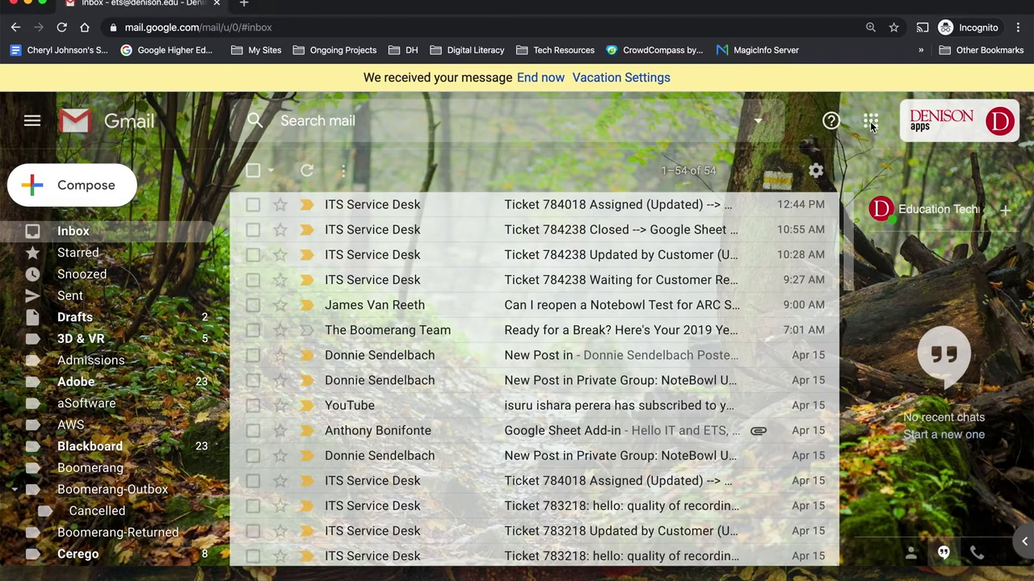
Launch YouTube in a new tab from Gmail's Google apps panel and show the account menu
{"action": "left_click", "coordinate": [870, 123]}
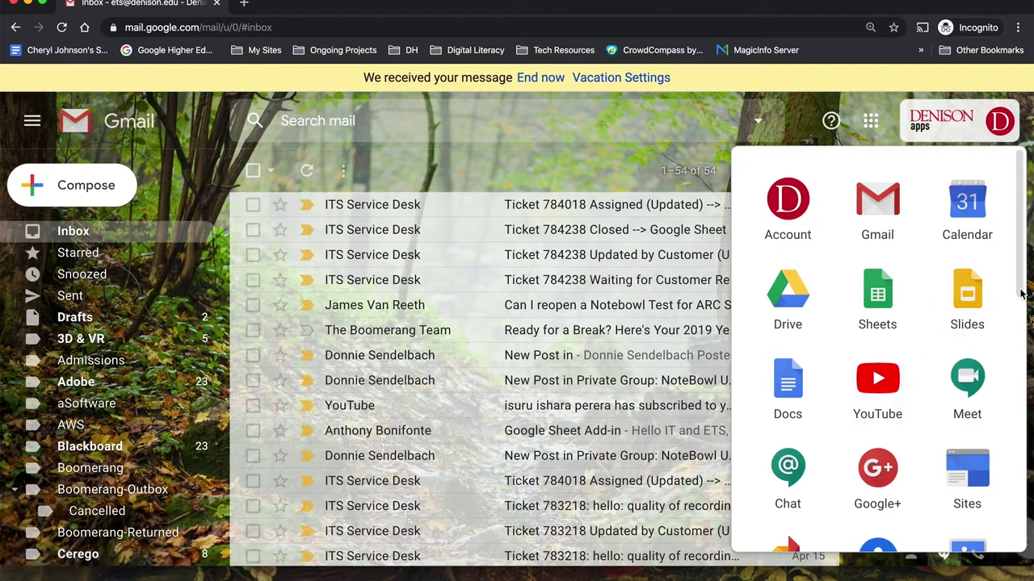
{"action": "mouse_move", "coordinate": [1019, 292]}
{"action": "left_mouse_down"}
{"action": "mouse_move", "coordinate": [1005, 440]}
{"action": "mouse_move", "coordinate": [1007, 323]}
{"action": "left_mouse_up"}
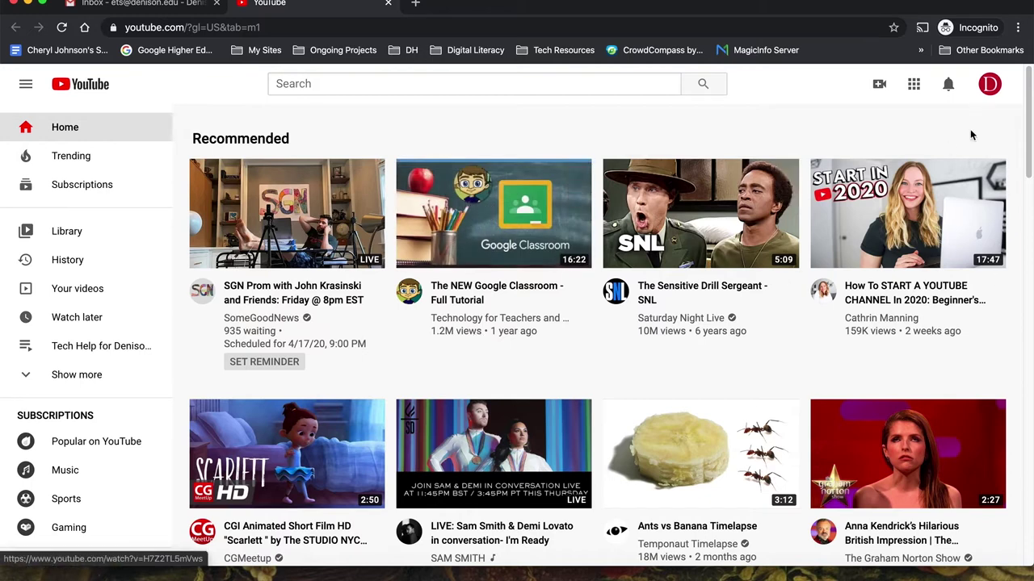
{"action": "left_click", "coordinate": [990, 85]}
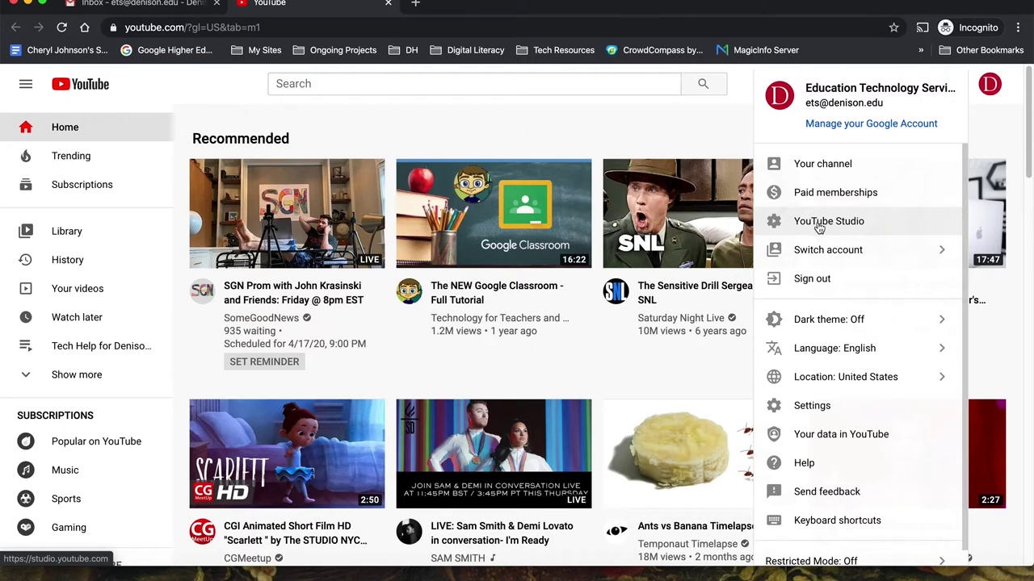
Reopen the account menu and go to the channel's YouTube Studio dashboard
{"action": "left_click", "coordinate": [1010, 115]}
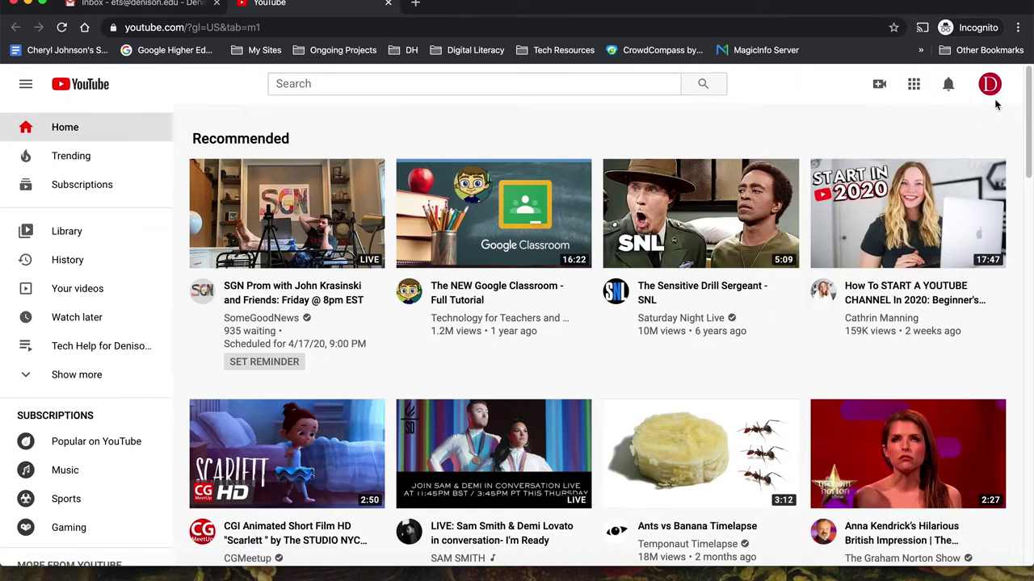
{"action": "left_click", "coordinate": [991, 86]}
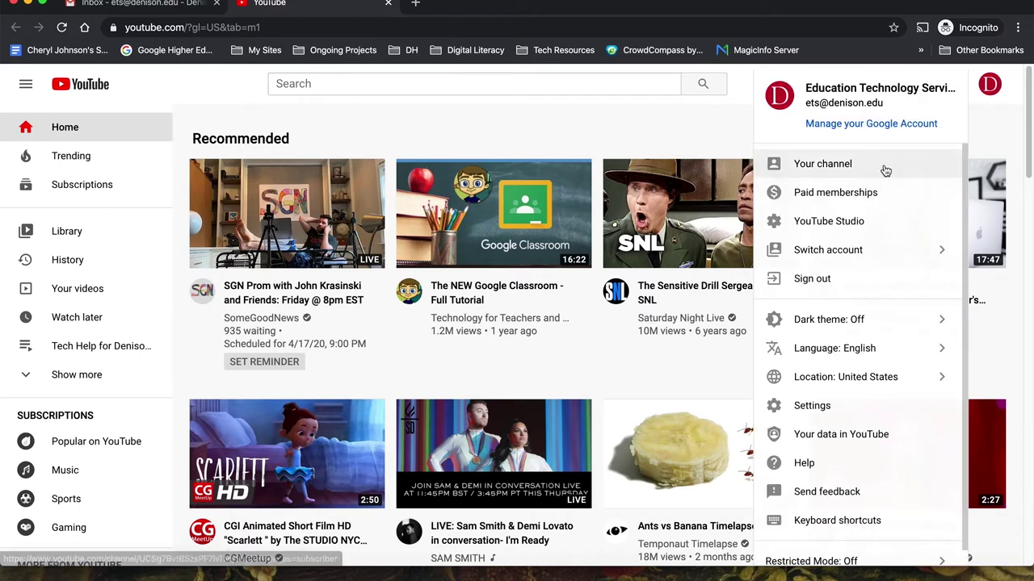
{"action": "left_click", "coordinate": [891, 224]}
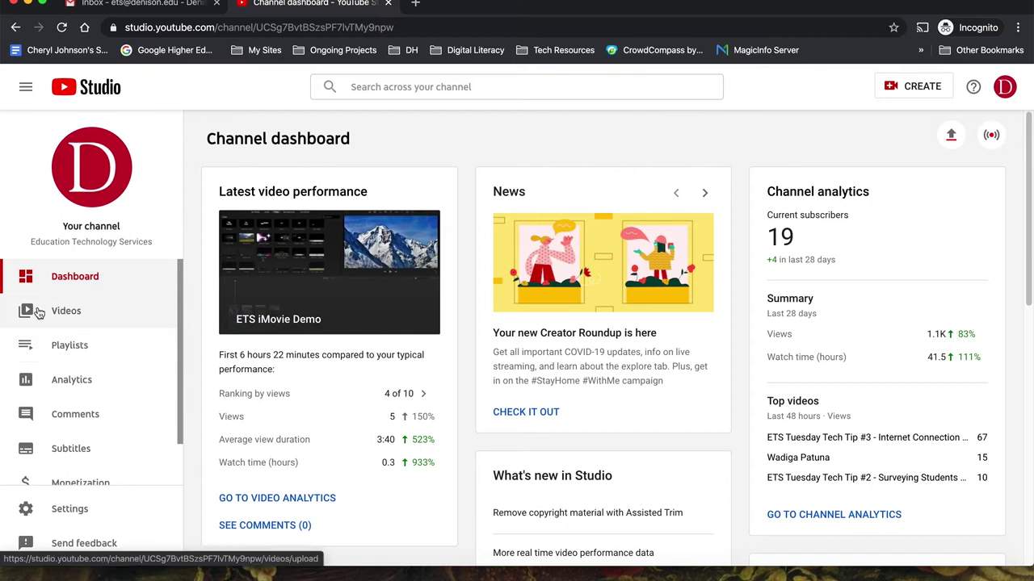
In the Videos list, scroll to the Apr 2, 2020 upload and open its details page
{"action": "left_click", "coordinate": [84, 315]}
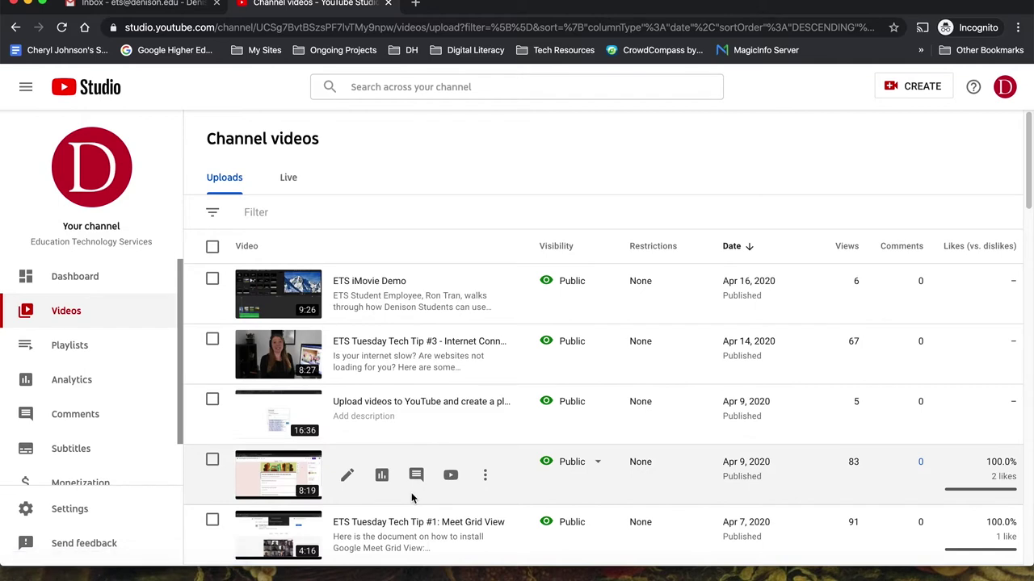
{"action": "scroll", "coordinate": [411, 497], "scroll_direction": "down", "scroll_amount": 1}
{"action": "scroll", "coordinate": [411, 497], "scroll_direction": "down", "scroll_amount": 2}
{"action": "scroll", "coordinate": [411, 496], "scroll_direction": "down", "scroll_amount": 1}
{"action": "scroll", "coordinate": [411, 496], "scroll_direction": "down", "scroll_amount": 1}
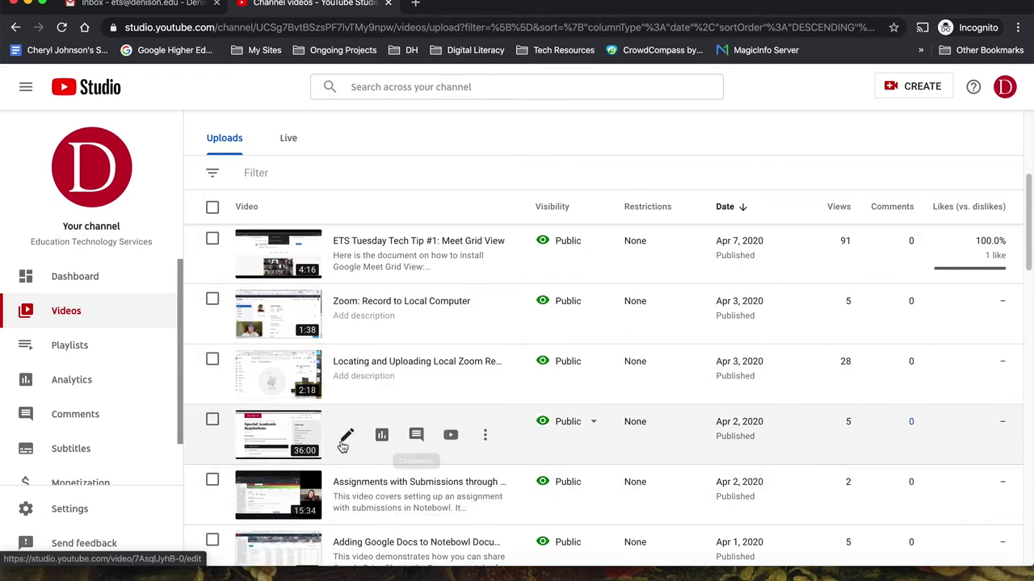
{"action": "mouse_move", "coordinate": [345, 436]}
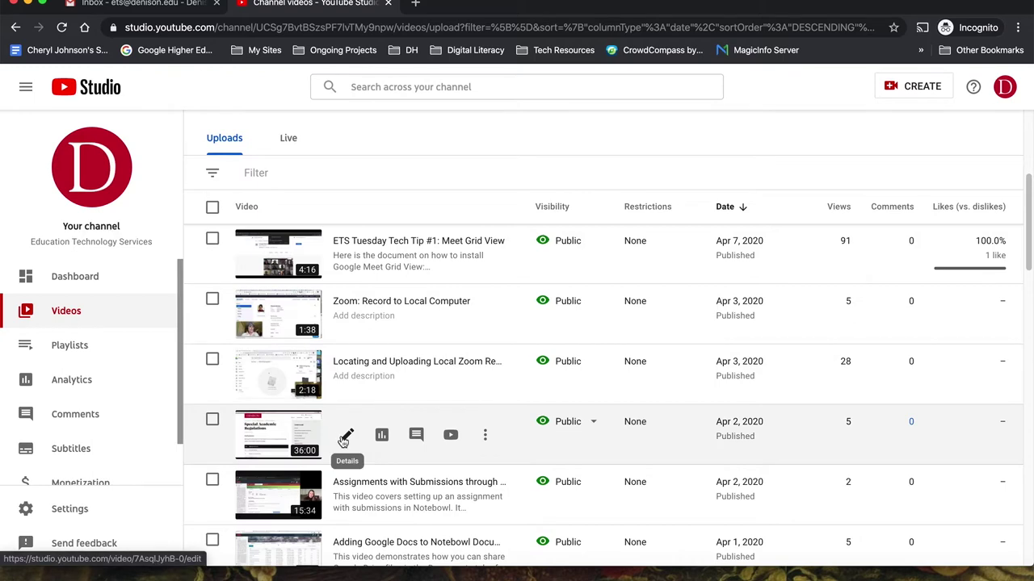
{"action": "left_click", "coordinate": [343, 440]}
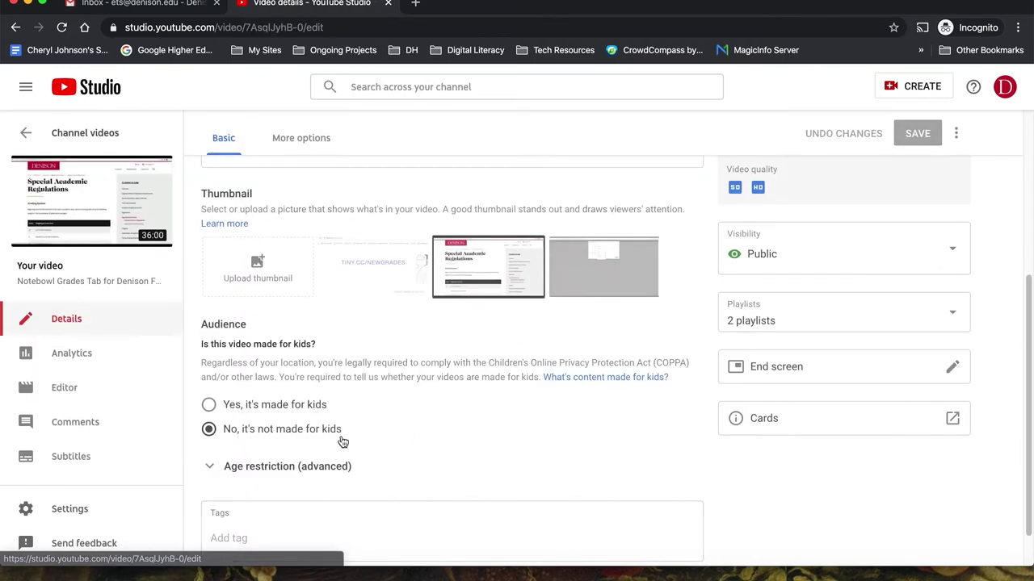
On the video's Subtitles page, confirm English (United States) as the video language
{"action": "left_click", "coordinate": [80, 466]}
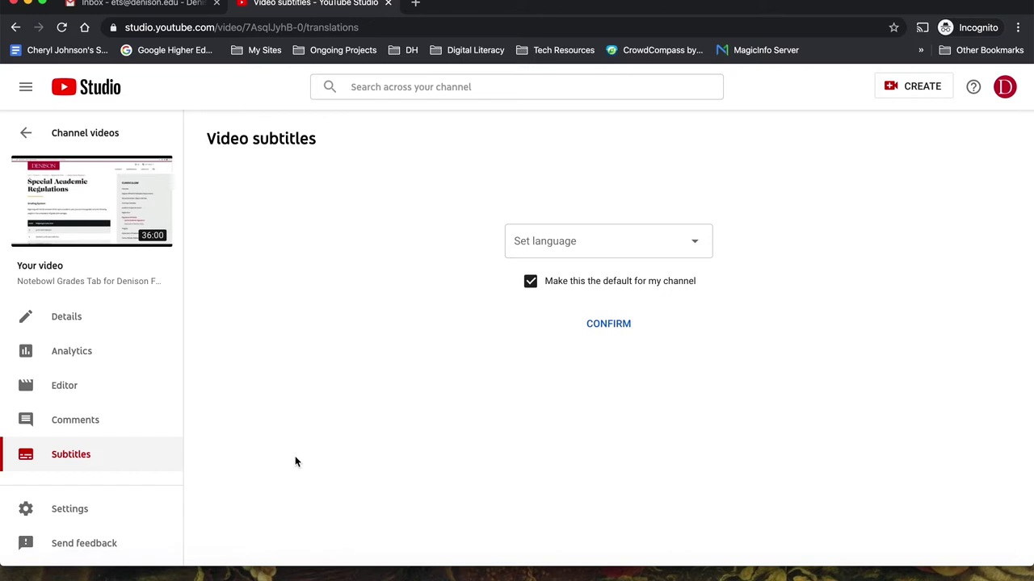
{"action": "left_click", "coordinate": [551, 246]}
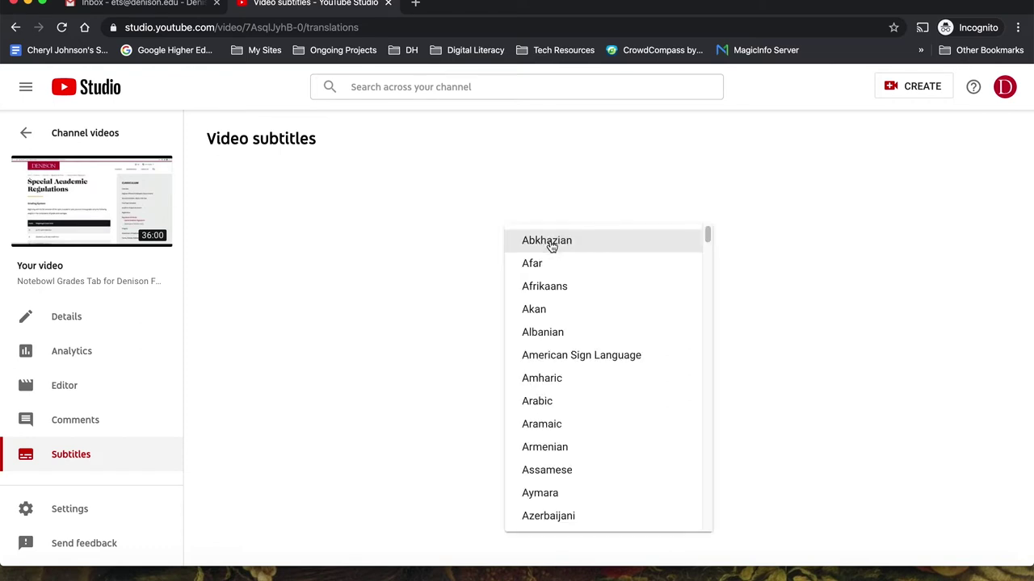
{"action": "key", "text": "e"}
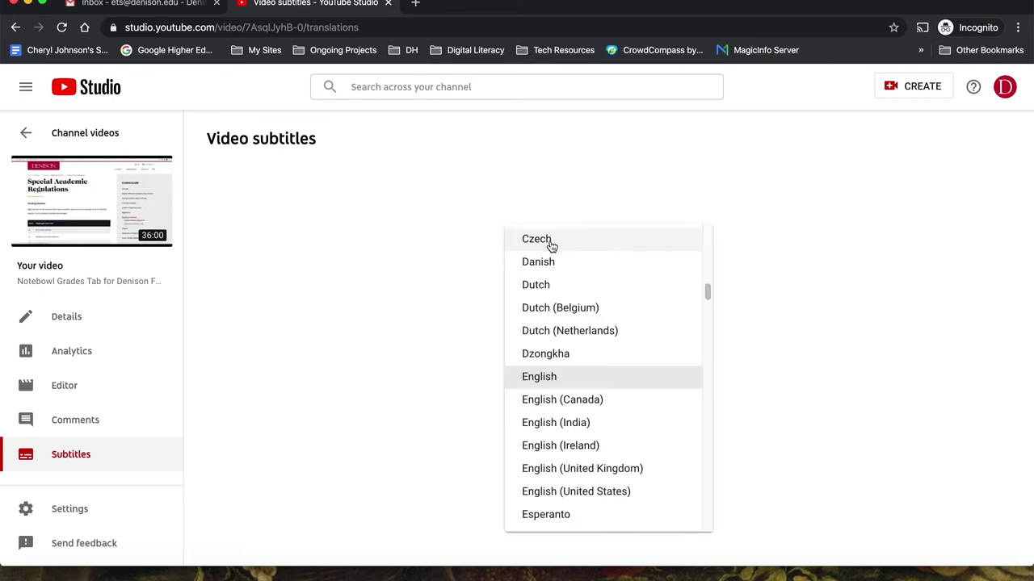
{"action": "left_click", "coordinate": [561, 495]}
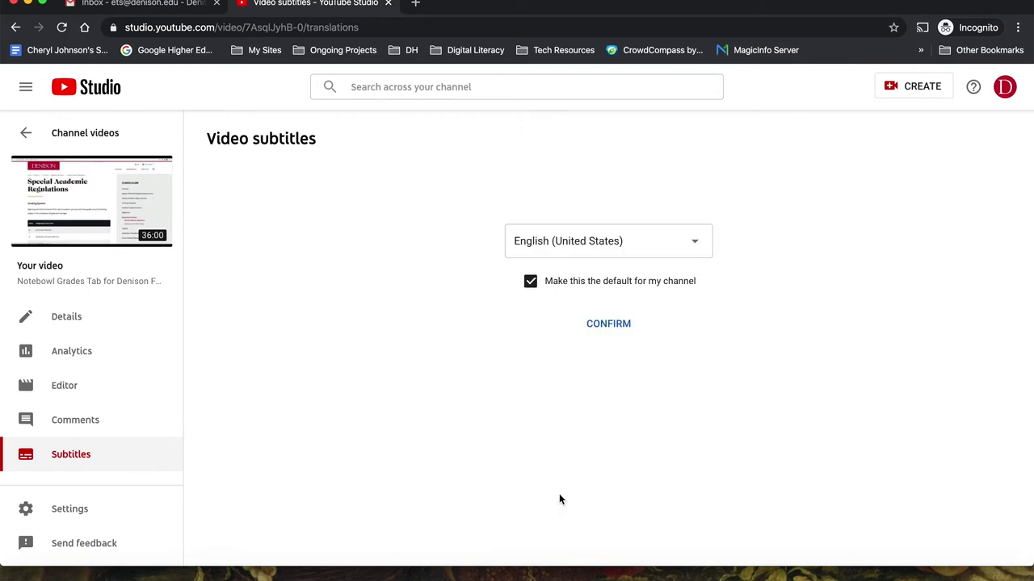
{"action": "left_click", "coordinate": [613, 326]}
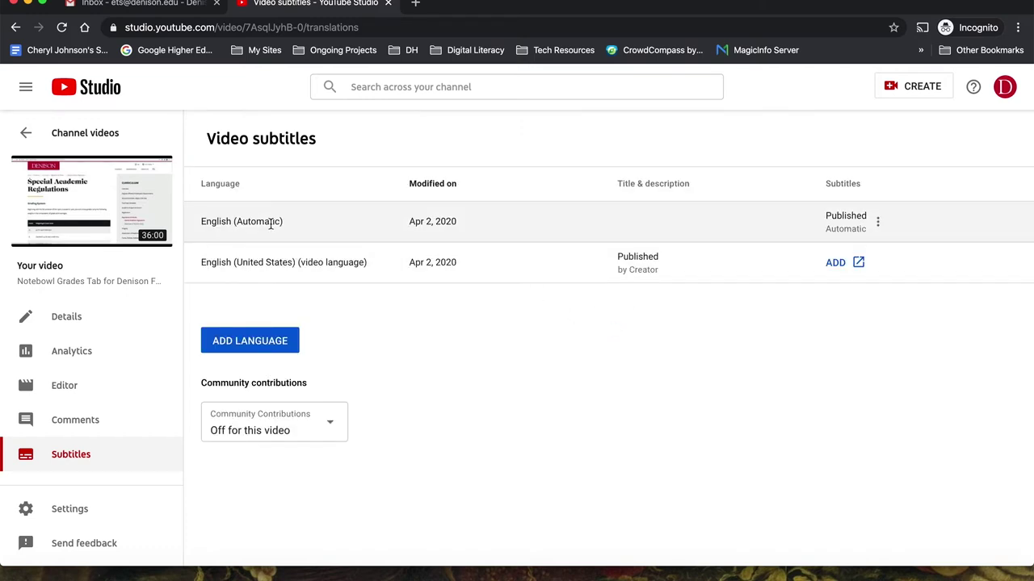
Open the English (Automatic) track in Classic Studio and start an editable draft
{"action": "mouse_move", "coordinate": [822, 219]}
{"action": "left_click", "coordinate": [879, 224]}
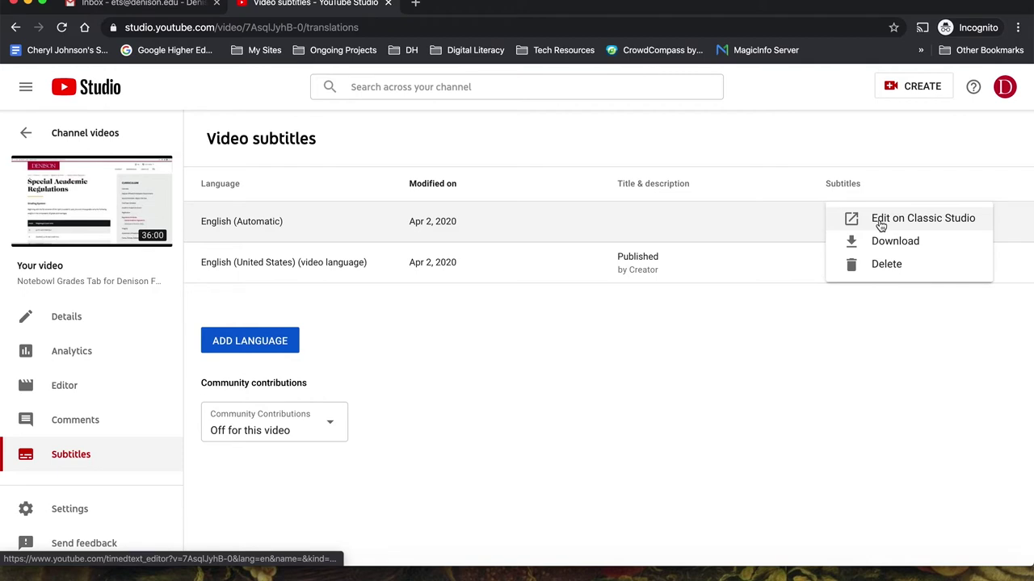
{"action": "left_click", "coordinate": [893, 141]}
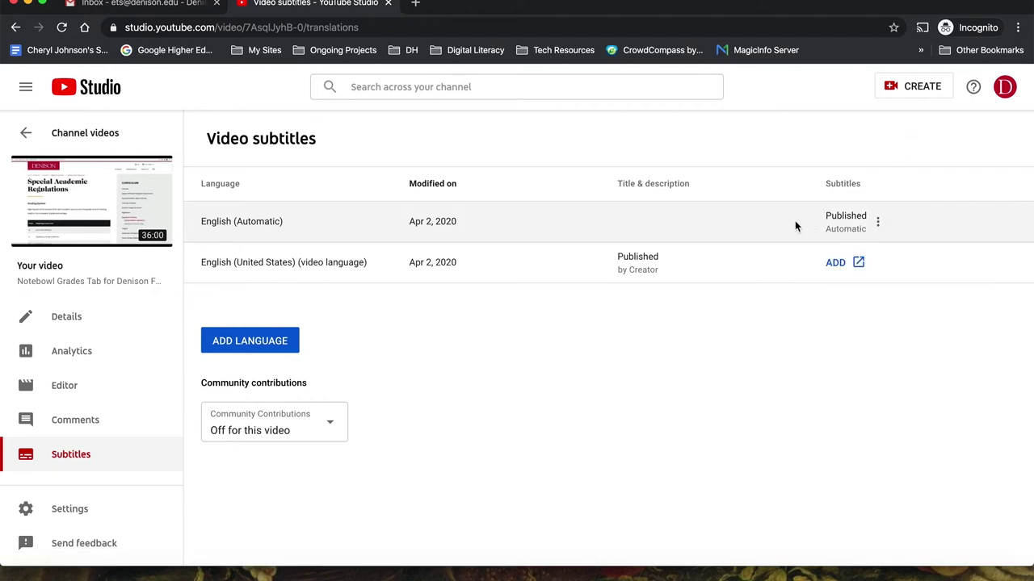
{"action": "left_click", "coordinate": [876, 223]}
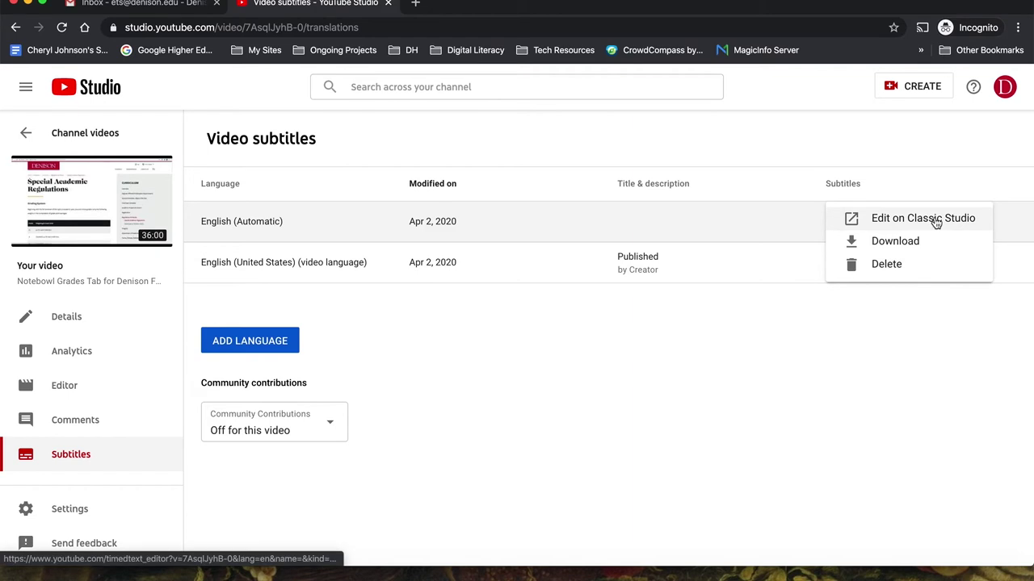
{"action": "left_click", "coordinate": [935, 221]}
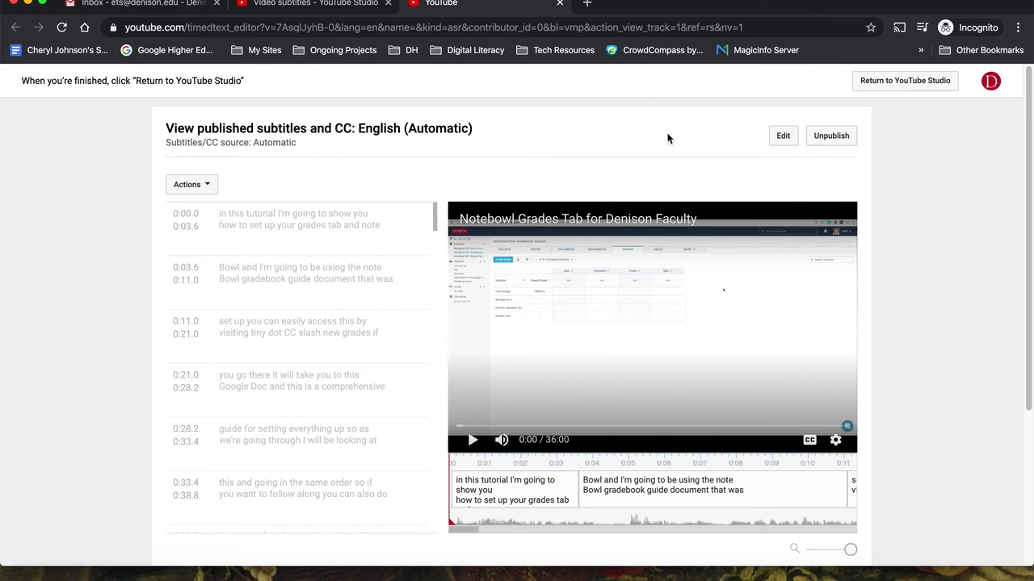
{"action": "left_click", "coordinate": [780, 147]}
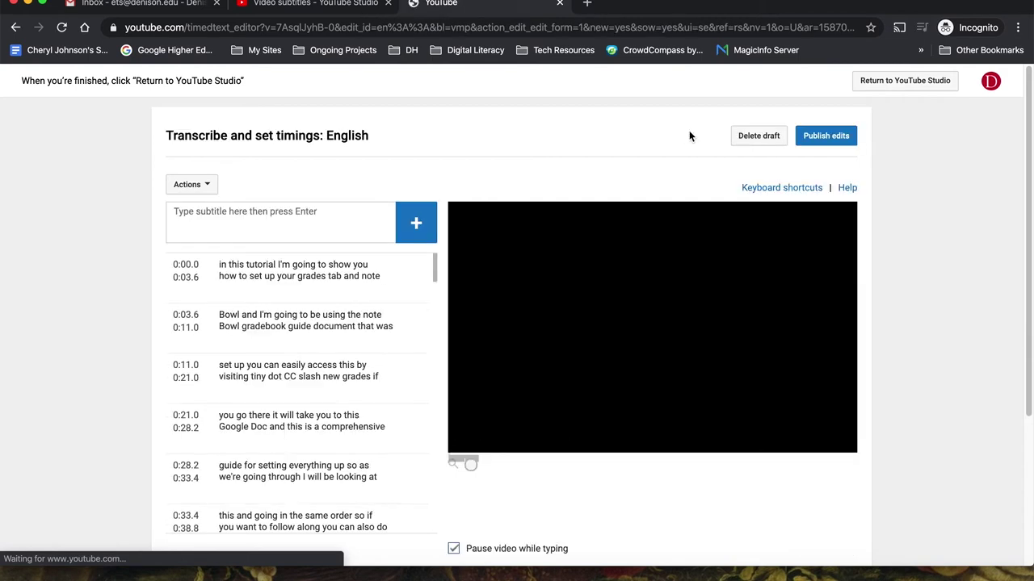
Capitalize 'I' at the start of the first caption and briefly play the video to check it
{"action": "left_click", "coordinate": [214, 265]}
{"action": "key", "text": "Delete"}
{"action": "type", "text": "I"}
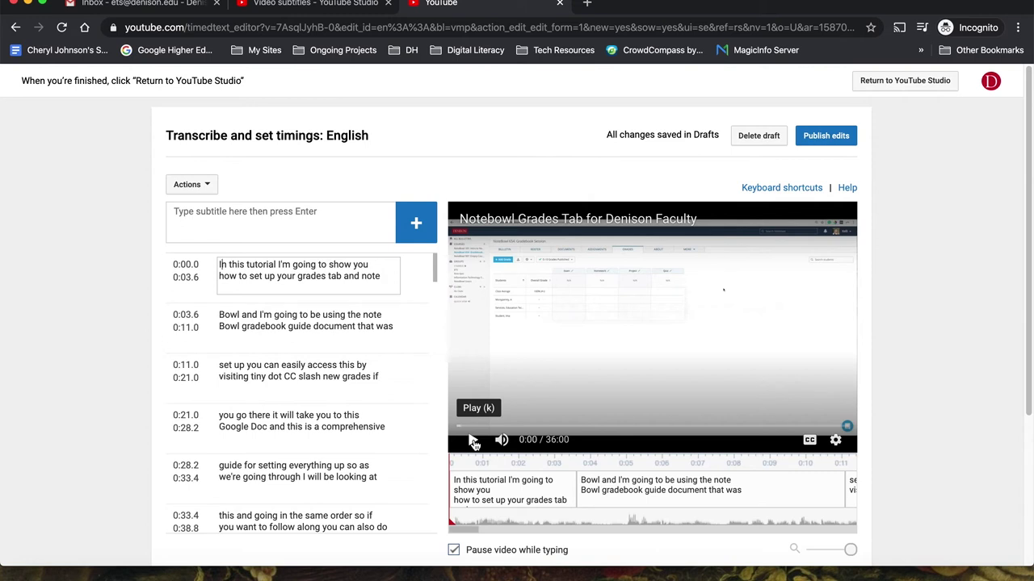
{"action": "left_click", "coordinate": [474, 443]}
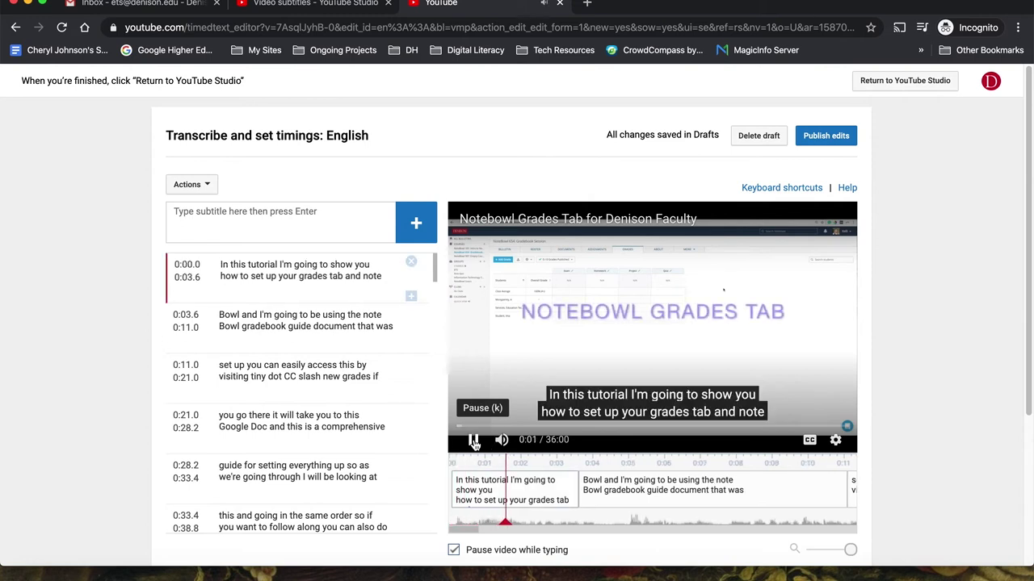
{"action": "mouse_move", "coordinate": [377, 278]}
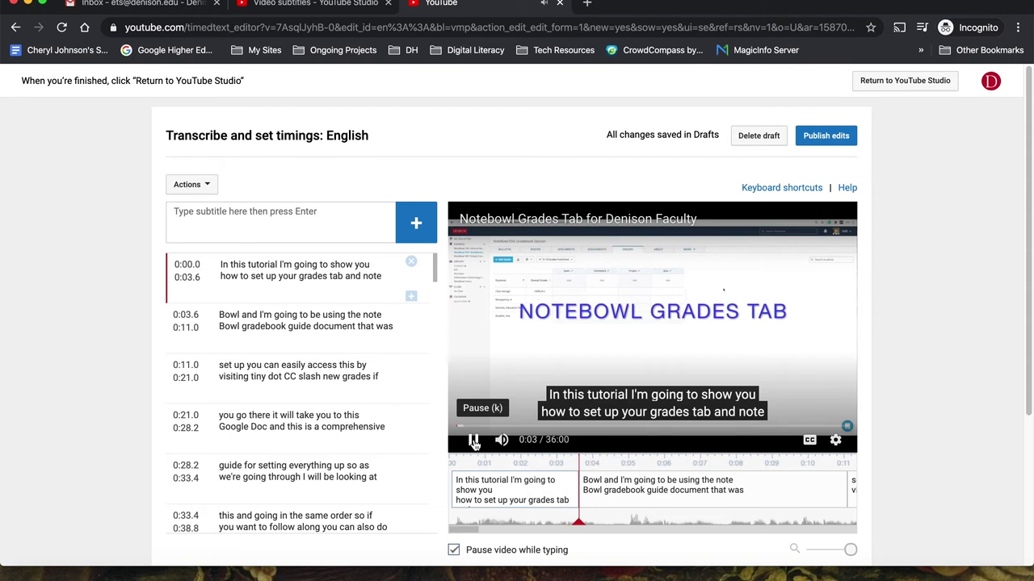
{"action": "left_click", "coordinate": [474, 443]}
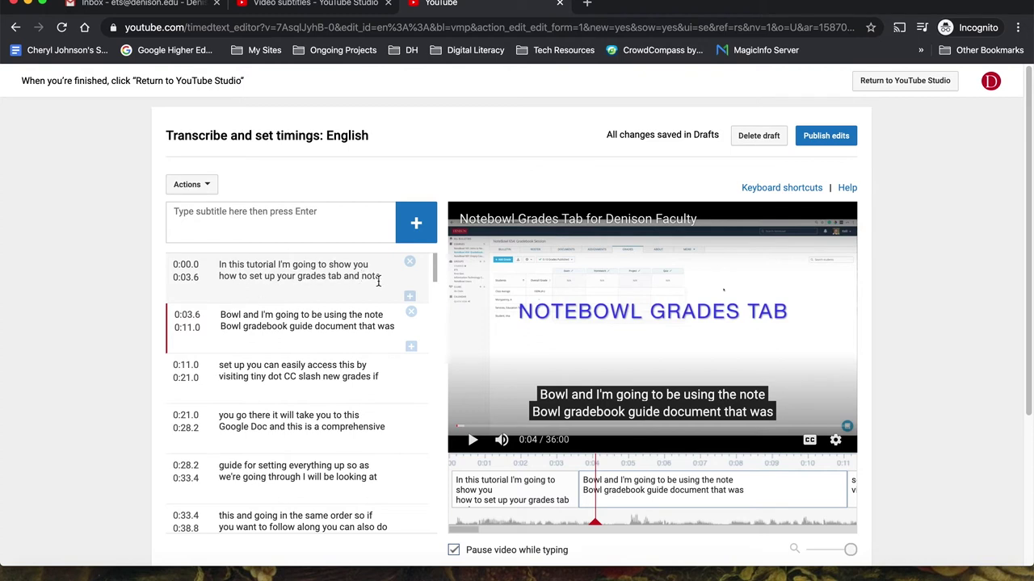
{"action": "left_click", "coordinate": [362, 277]}
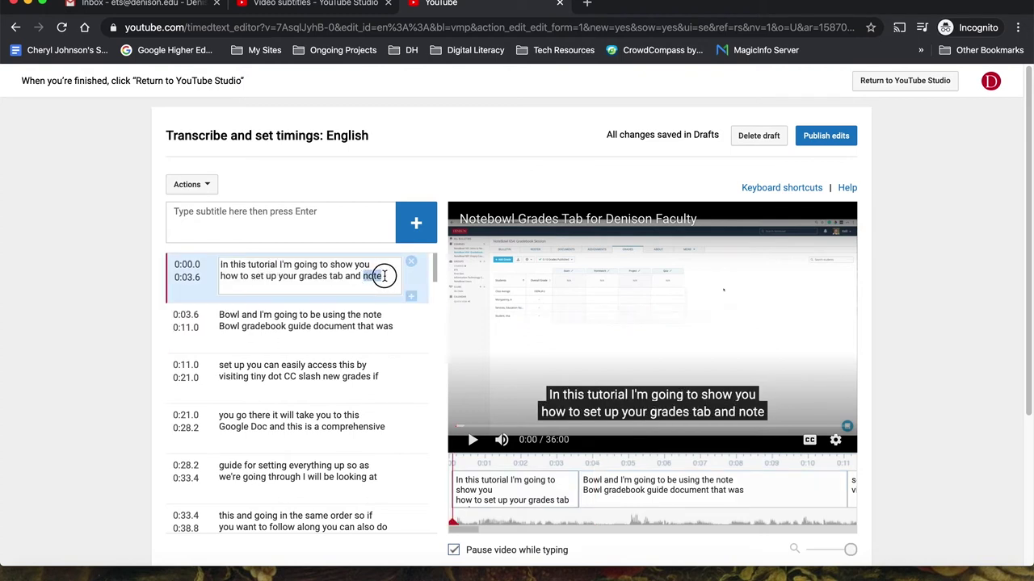
Move the stray word 'note' from the end of caption one to the start of caption two
{"action": "left_click", "coordinate": [388, 275]}
{"action": "key", "text": "BackSpace"}
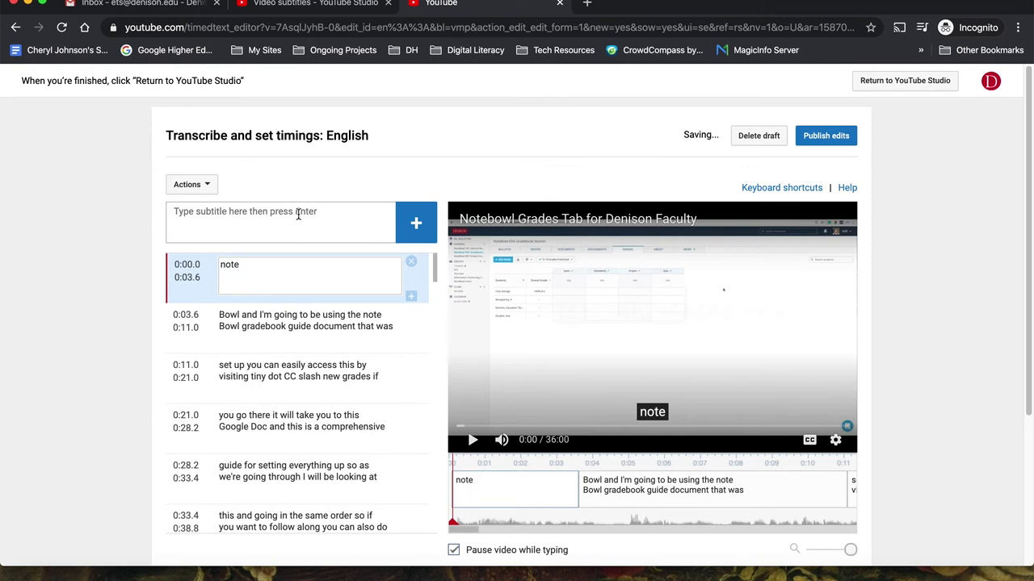
{"action": "key", "text": "ctrl+z"}
{"action": "double_click", "coordinate": [374, 277]}
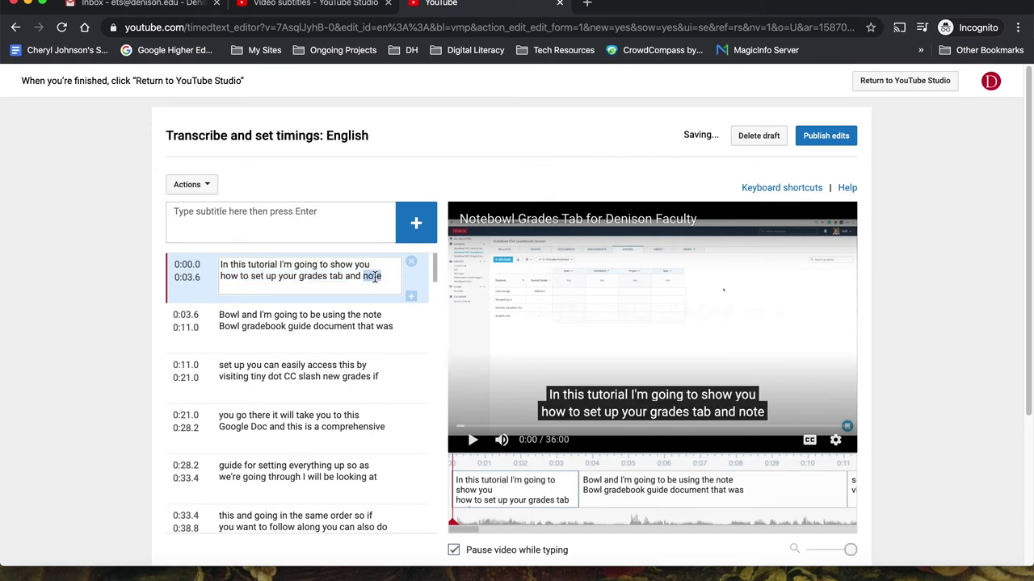
{"action": "key", "text": "BackSpace"}
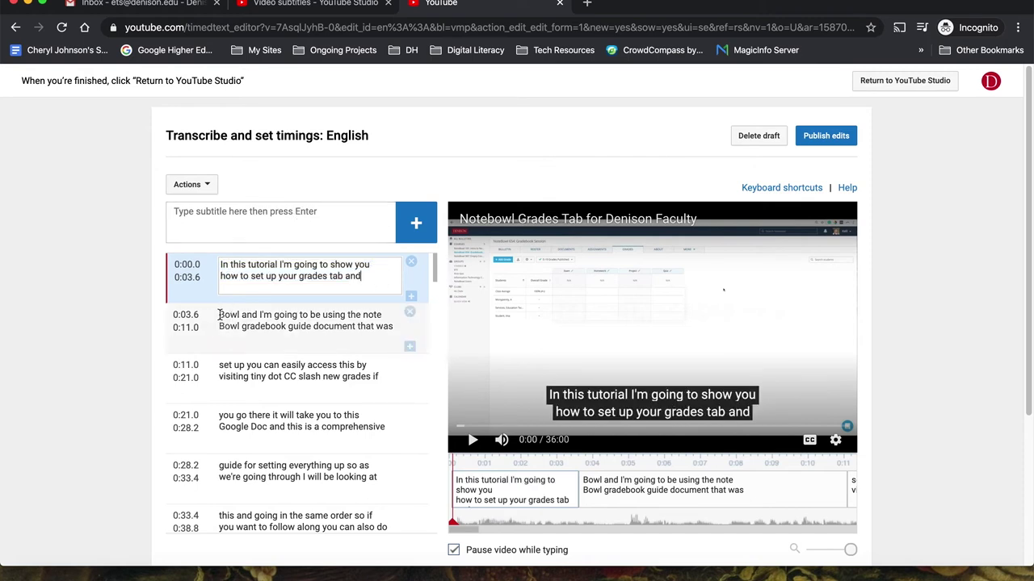
{"action": "left_click", "coordinate": [220, 315]}
{"action": "type", "text": "note"}
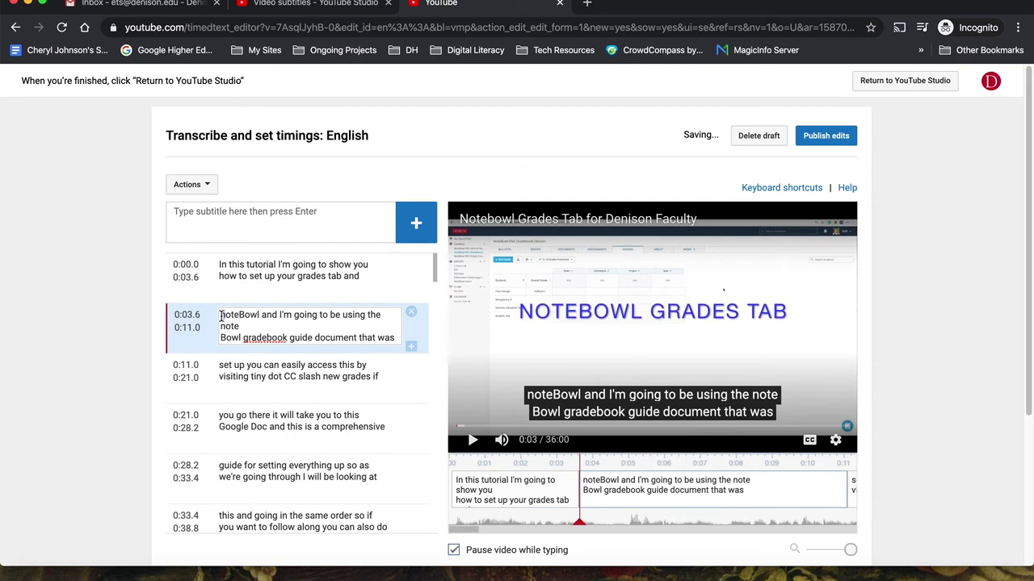
Correct both mentions in the second caption to 'Notebowl'
{"action": "key", "text": "Delete"}
{"action": "type", "text": "N"}
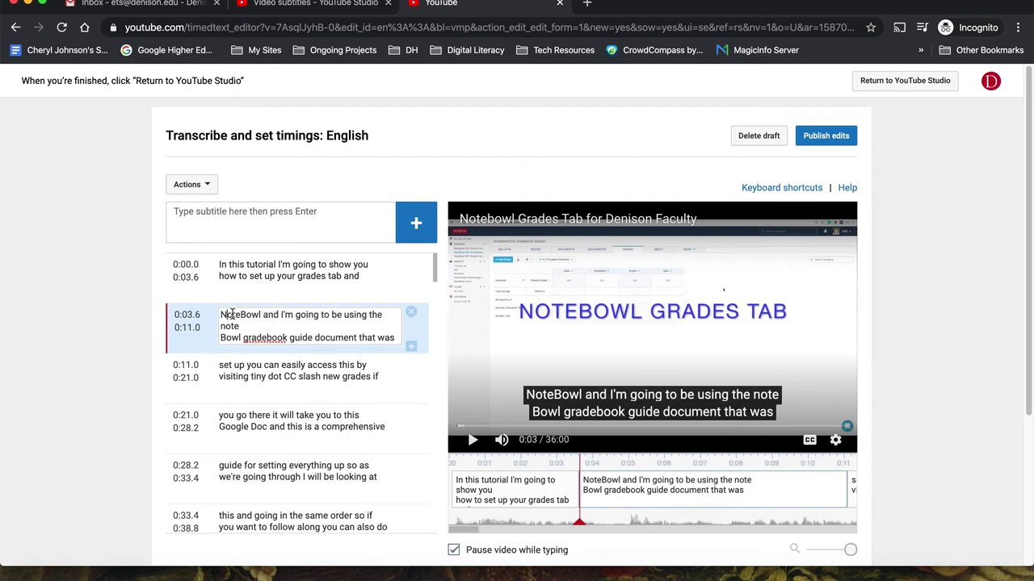
{"action": "left_click", "coordinate": [243, 316]}
{"action": "key", "text": "Delete"}
{"action": "type", "text": "b"}
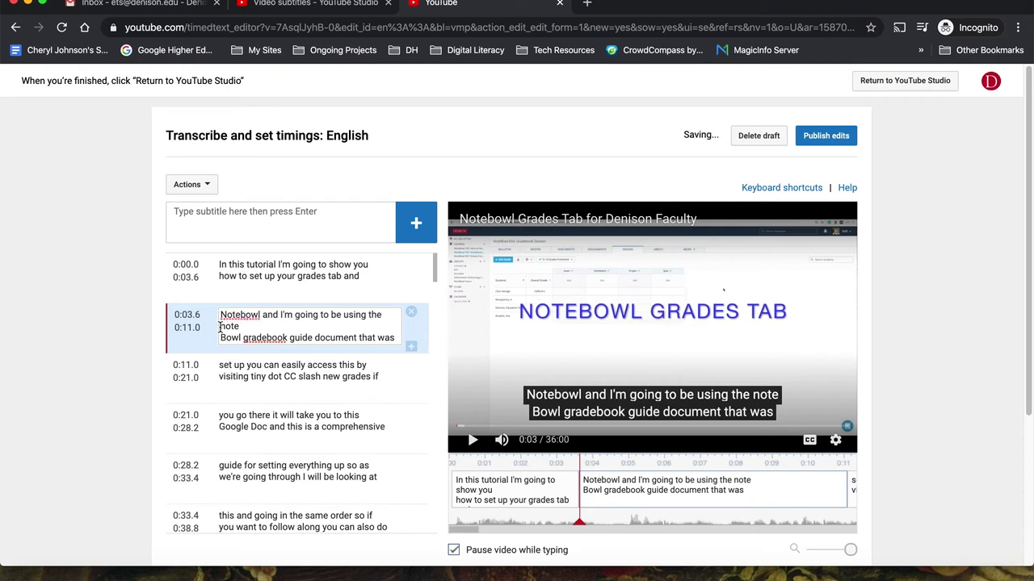
{"action": "left_click", "coordinate": [220, 325]}
{"action": "key", "text": "Delete"}
{"action": "type", "text": "N"}
{"action": "left_click", "coordinate": [218, 337]}
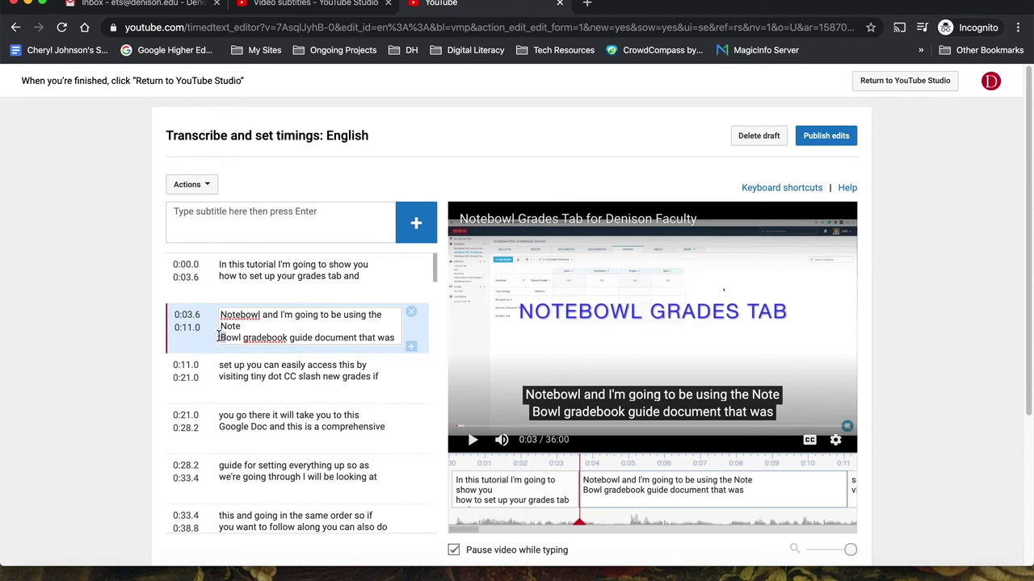
{"action": "key", "text": "Delete"}
{"action": "key", "text": "BackSpace"}
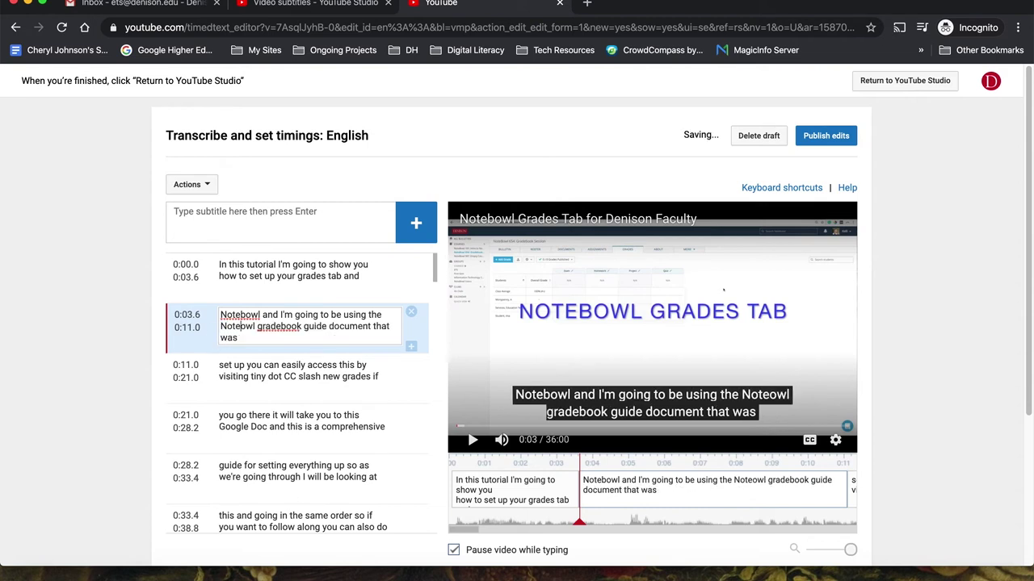
{"action": "type", "text": "b"}
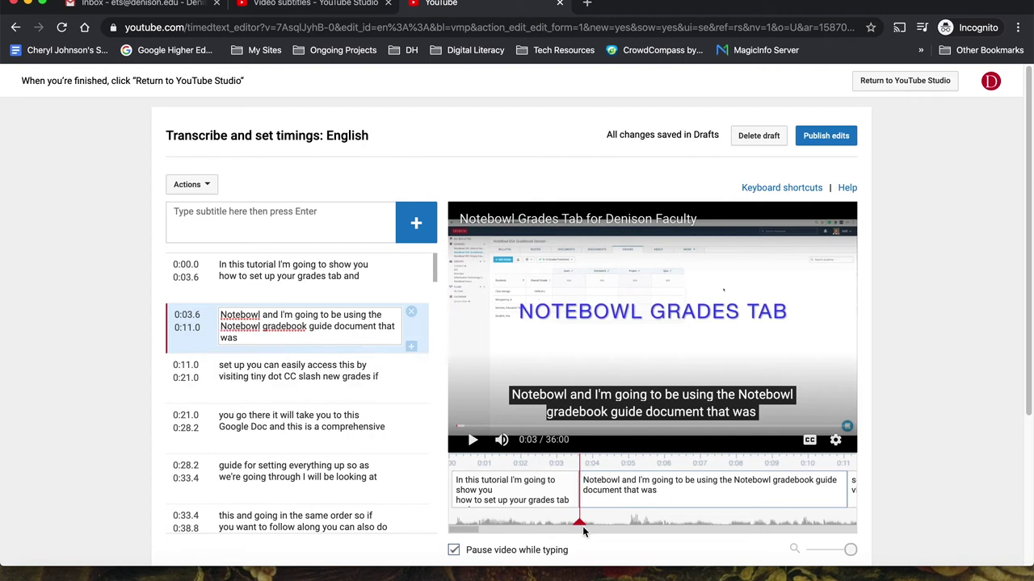
Set the boundary between the first two captions to about 0:03.6 and publish the edits
{"action": "left_click_drag", "start_coordinate": [580, 495], "coordinate": [607, 494]}
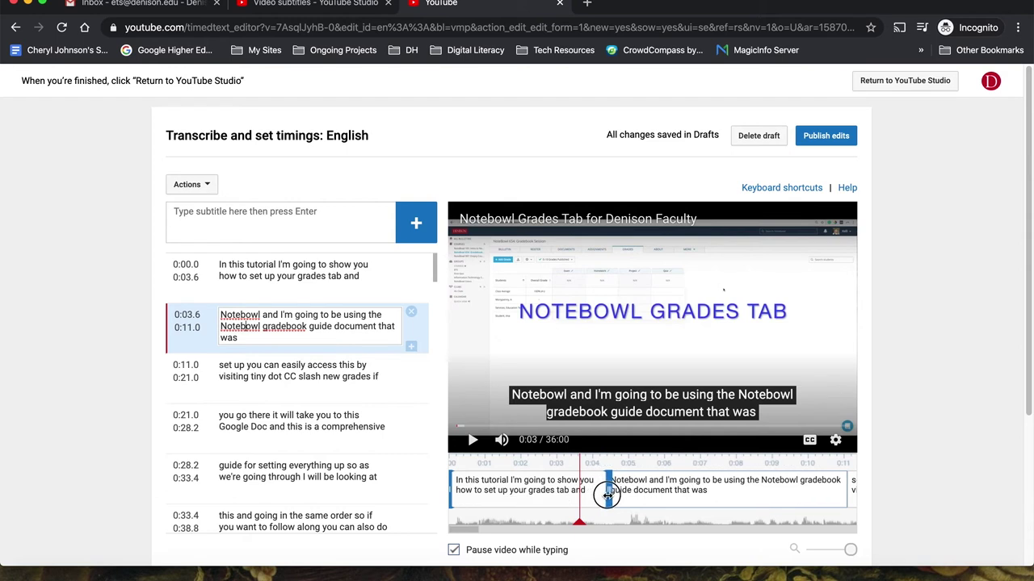
{"action": "left_click_drag", "start_coordinate": [607, 495], "coordinate": [604, 493]}
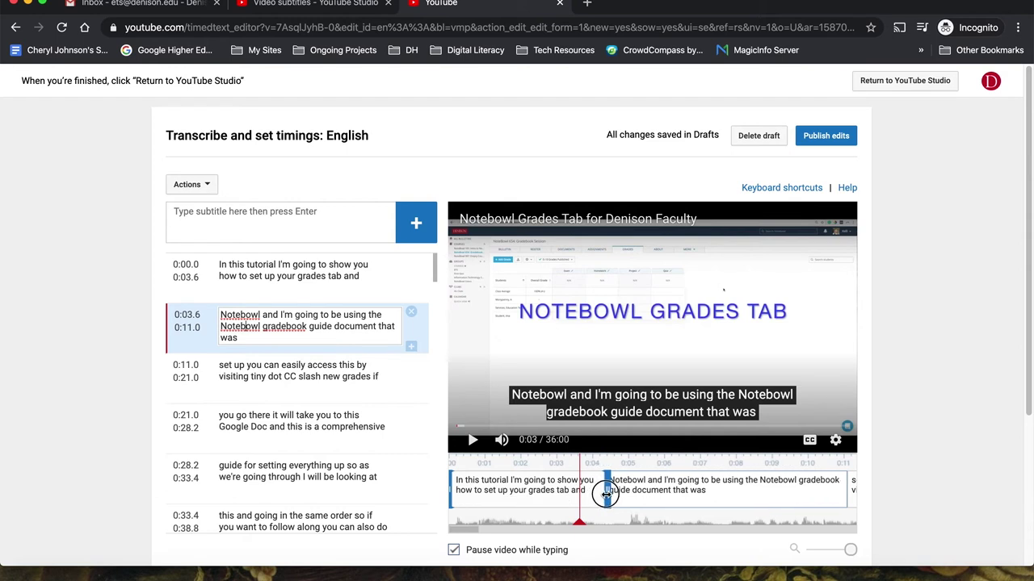
{"action": "left_click_drag", "start_coordinate": [606, 494], "coordinate": [581, 492]}
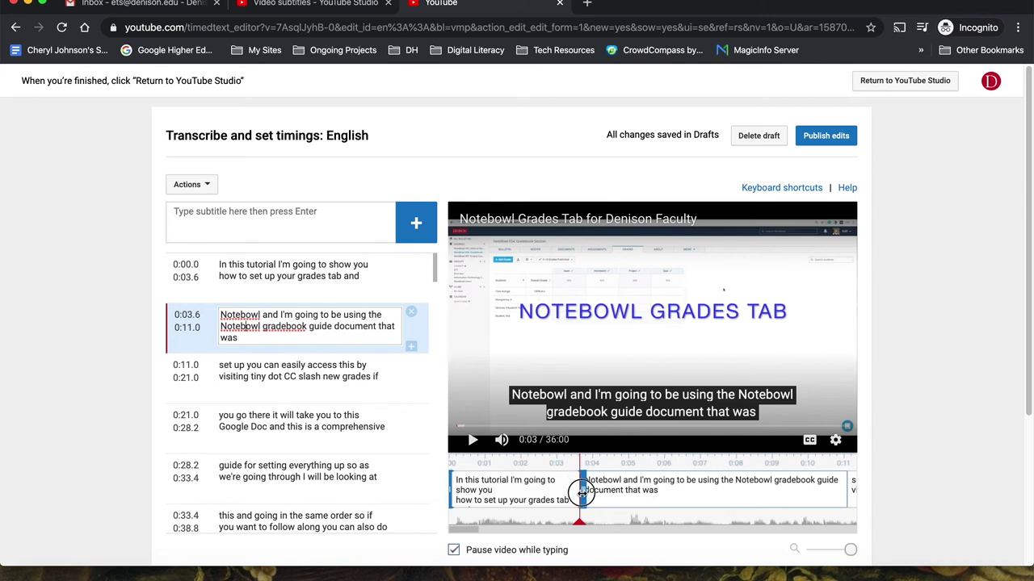
{"action": "left_click_drag", "start_coordinate": [580, 493], "coordinate": [580, 493]}
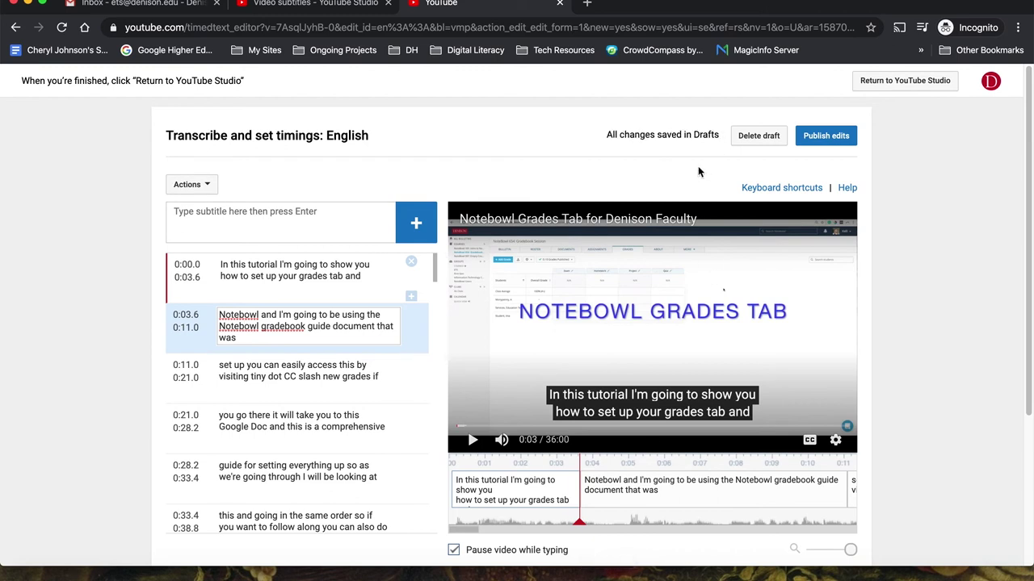
{"action": "left_click", "coordinate": [835, 136]}
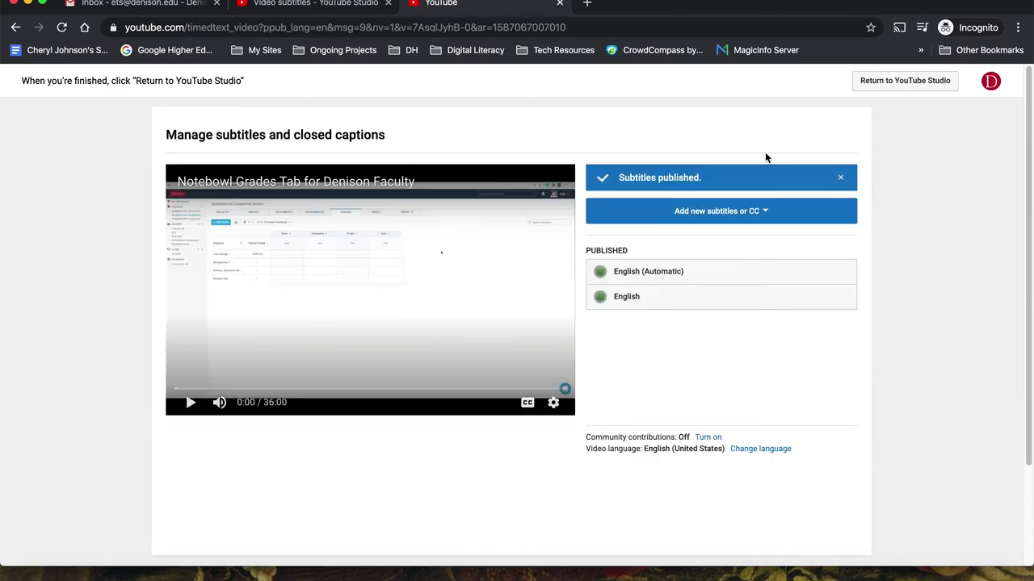
Play the preview with CC on and pause on the corrected 'Notebowl' caption at 0:08
{"action": "left_click", "coordinate": [190, 404]}
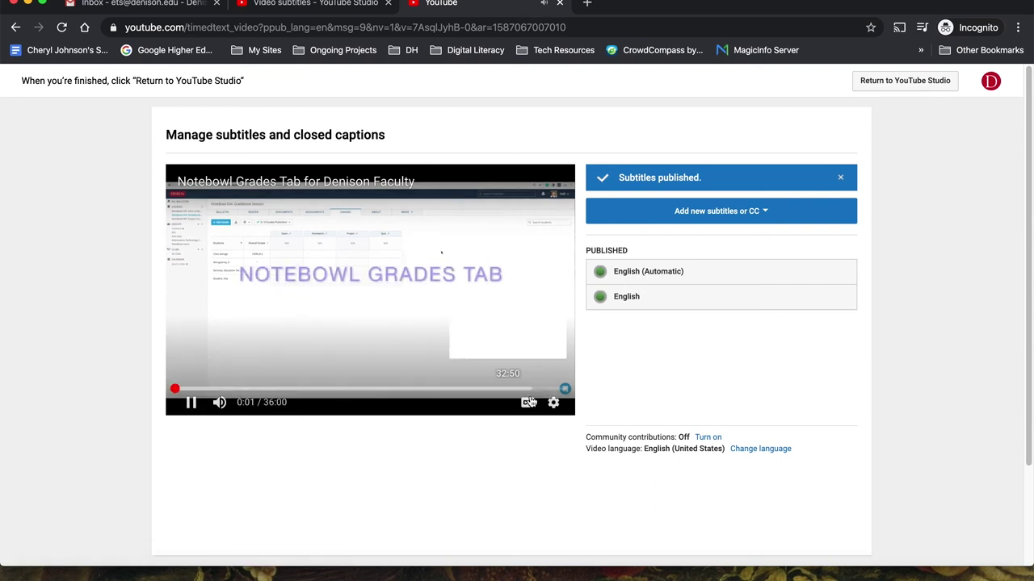
{"action": "left_click", "coordinate": [529, 402]}
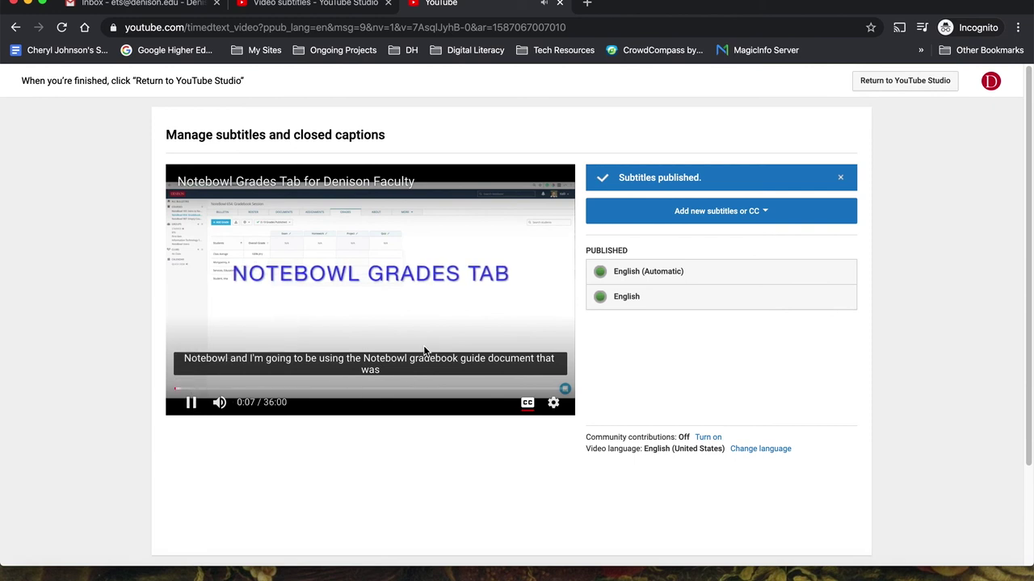
{"action": "left_click", "coordinate": [190, 402]}
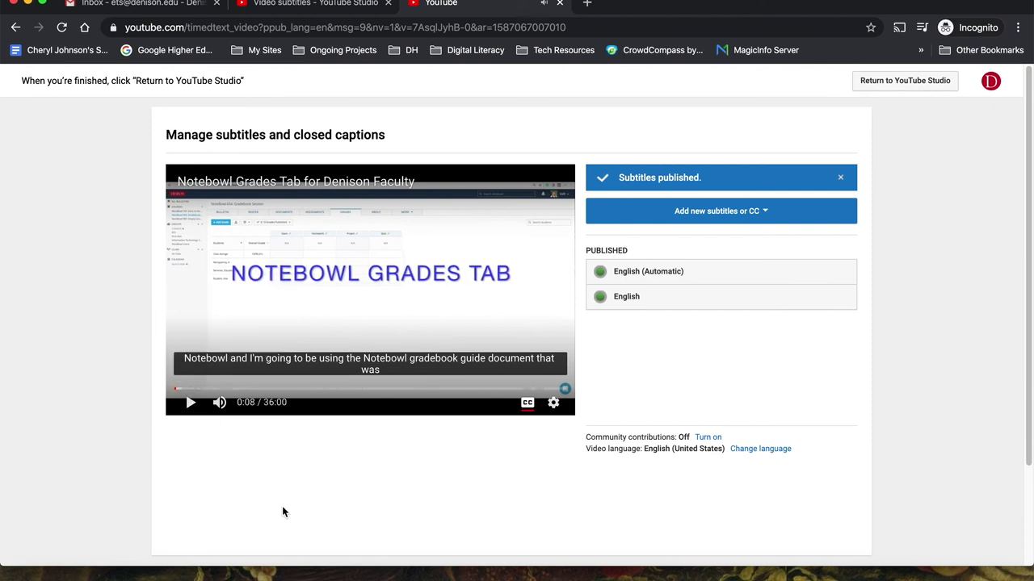
Close the subtitles tab and pause the watch-page video on the 'Notebowl' caption at 0:08
{"action": "left_click", "coordinate": [561, 4]}
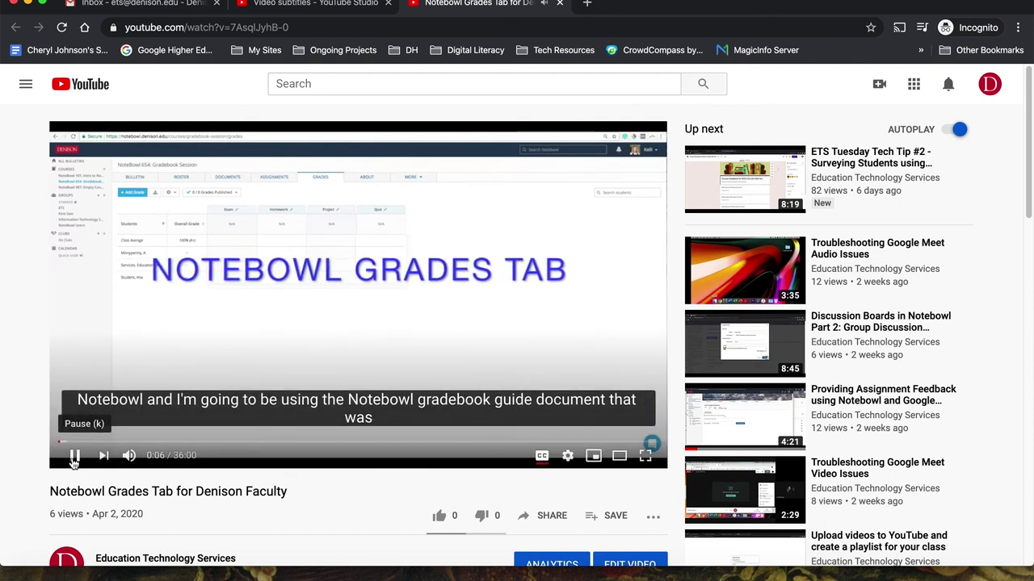
{"action": "left_click", "coordinate": [73, 457]}
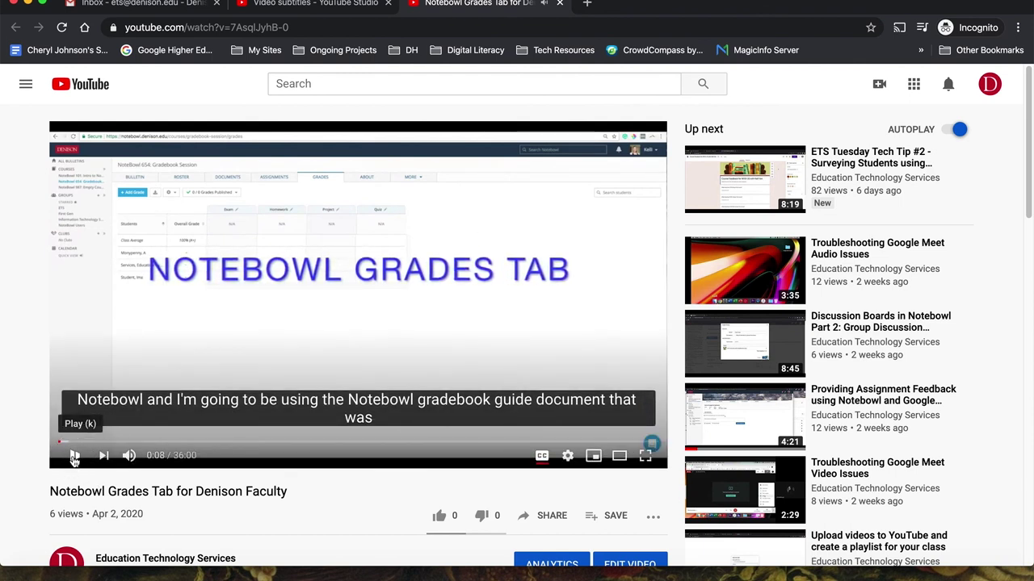